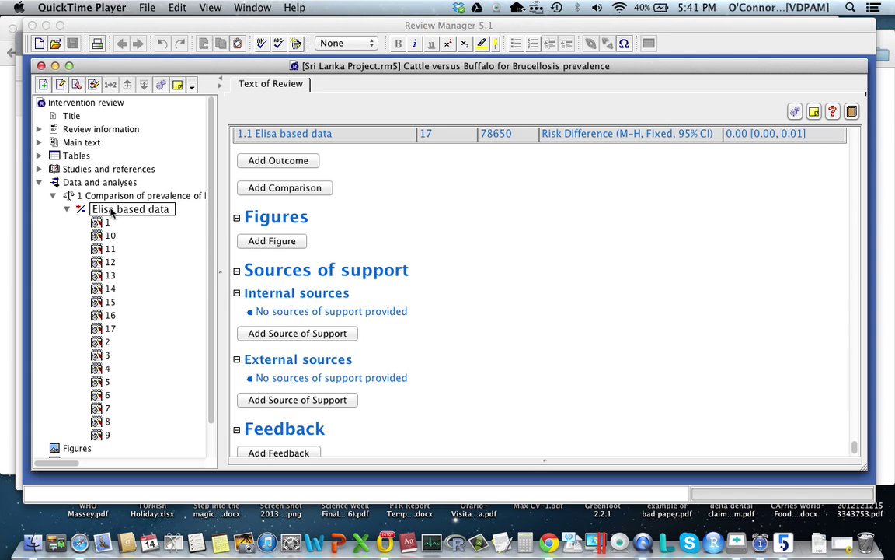
# Step: Bring Review Manager forward and re-expand the Elisa based data outcome's study list
pyautogui.click(72, 211)
pyautogui.click(67, 209)
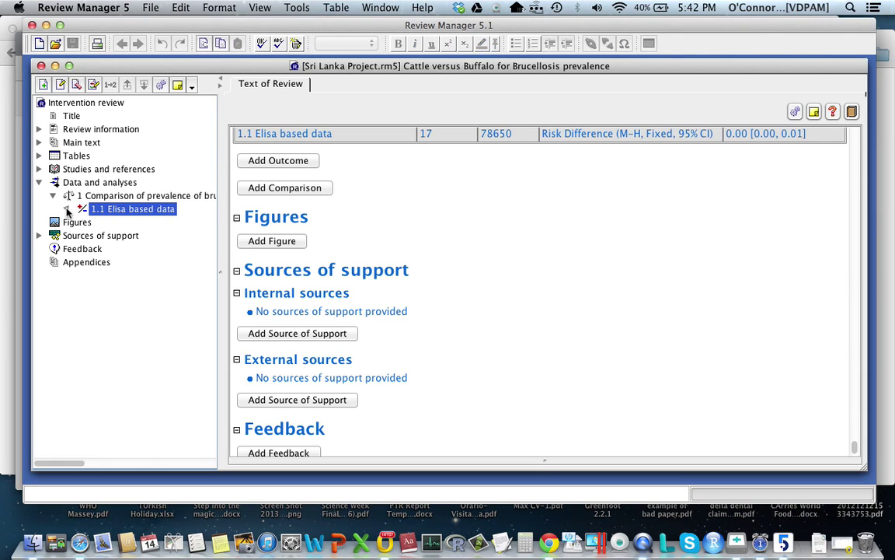
pyautogui.click(67, 210)
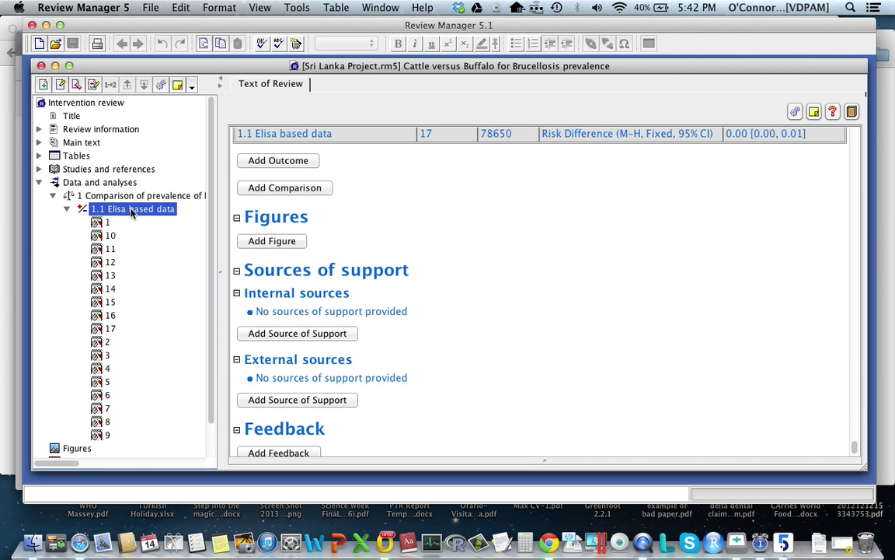
# Step: Rename outcome 1.1 from 'Elisa based data' to 'All data'
pyautogui.rightClick(130, 214)
pyautogui.click(131, 212)
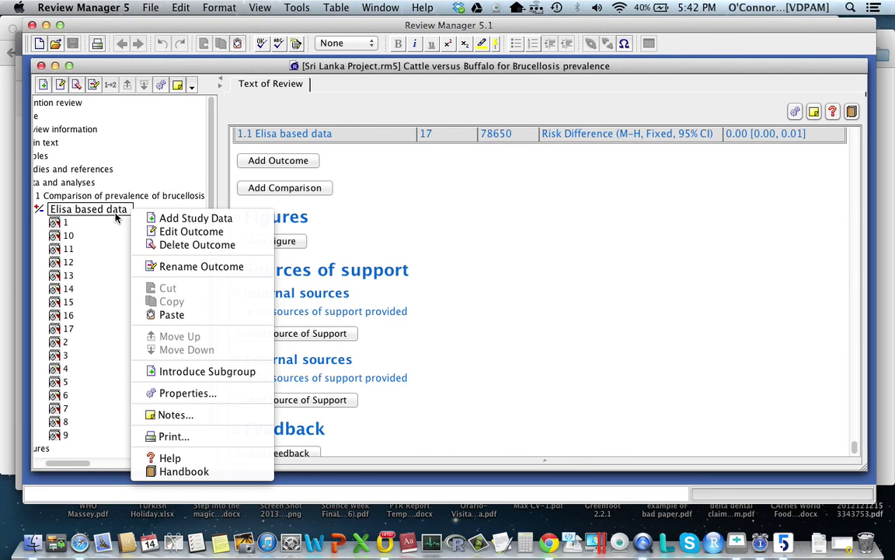
pyautogui.click(195, 267)
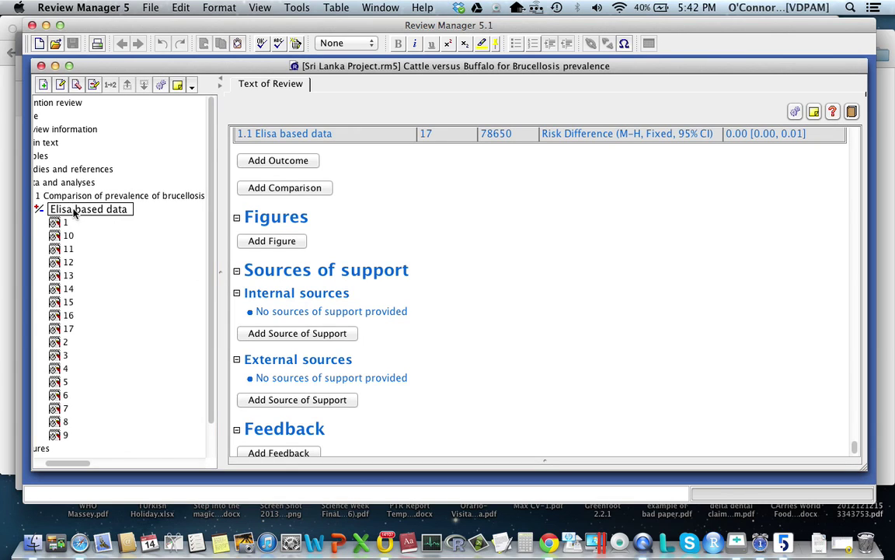
pyautogui.press('Delete')
pyautogui.press('Delete')
pyautogui.press('Delete')
pyautogui.press('Delete')
pyautogui.press('Delete')
pyautogui.press('Delete')
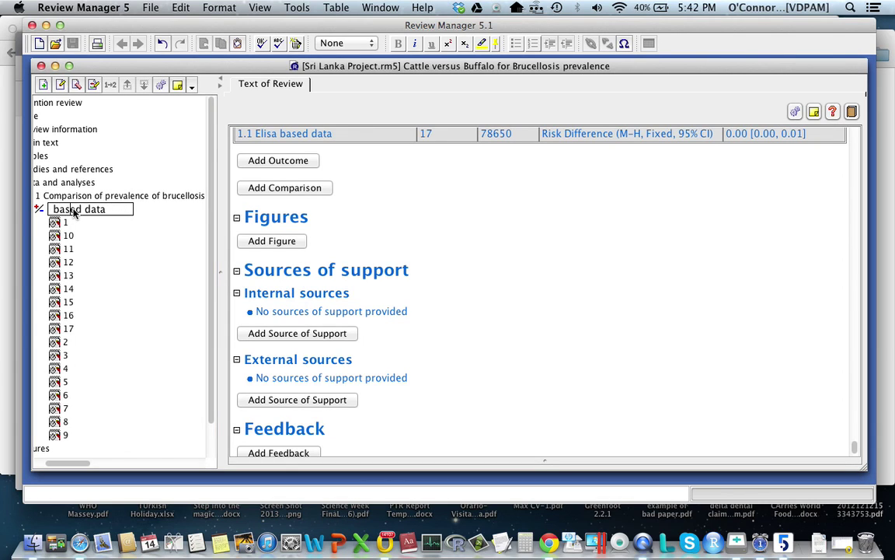
pyautogui.press('BackSpace')
pyautogui.press('BackSpace')
pyautogui.press('BackSpace')
pyautogui.press('BackSpace')
pyautogui.press('BackSpace')
pyautogui.press('BackSpace')
pyautogui.write('All')
pyautogui.press('Return')
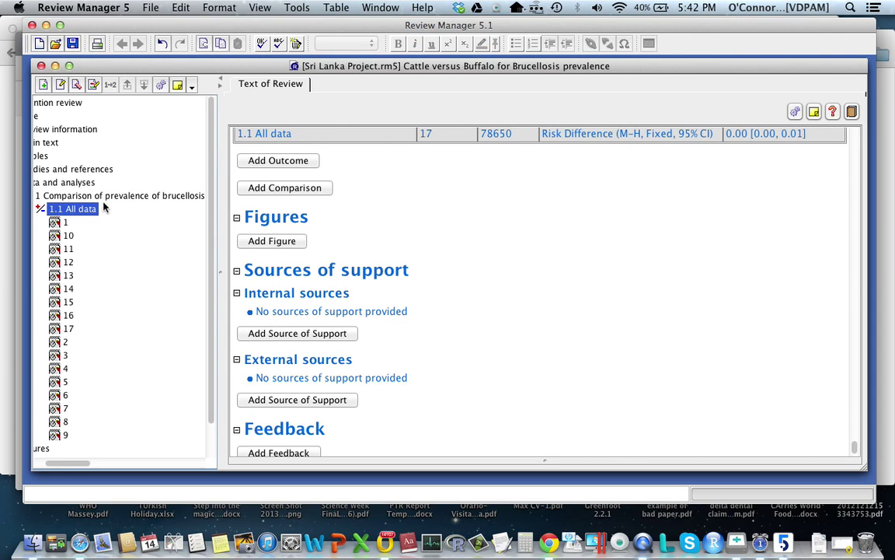
# Step: Open the 1.1 All data analysis tab and narrow its Study or Subgroup column
pyautogui.doubleClick(85, 209)
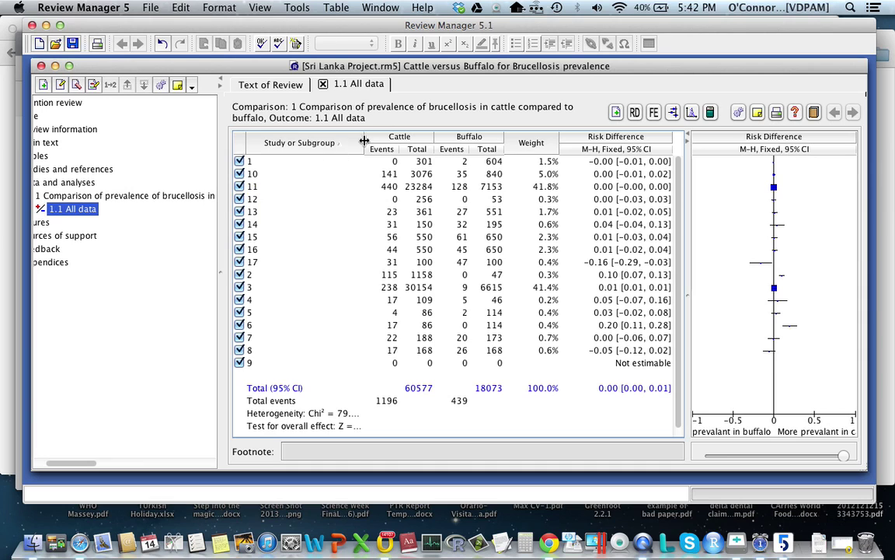
pyautogui.moveTo(317, 139); pyautogui.dragTo(292, 139)
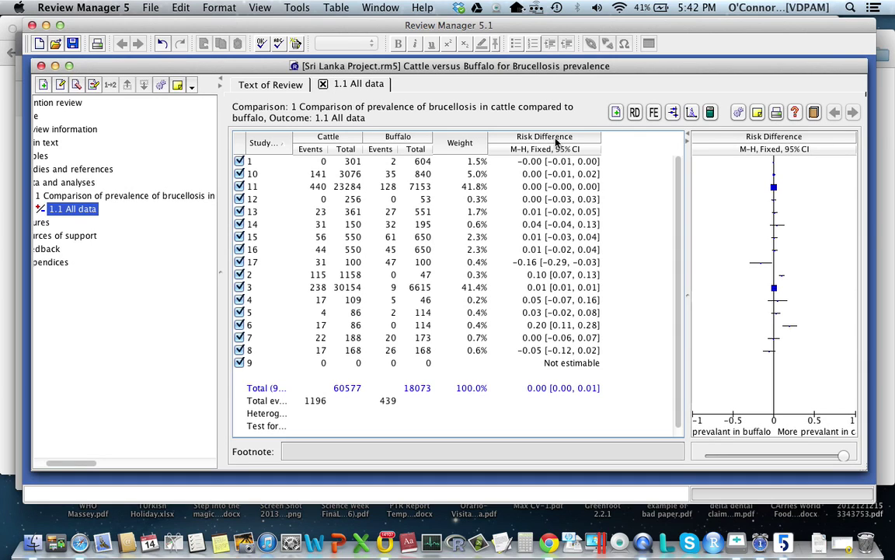
# Step: Show All data as risk ratios, narrow the Weight column and widen the forest plot
pyautogui.click(637, 114)
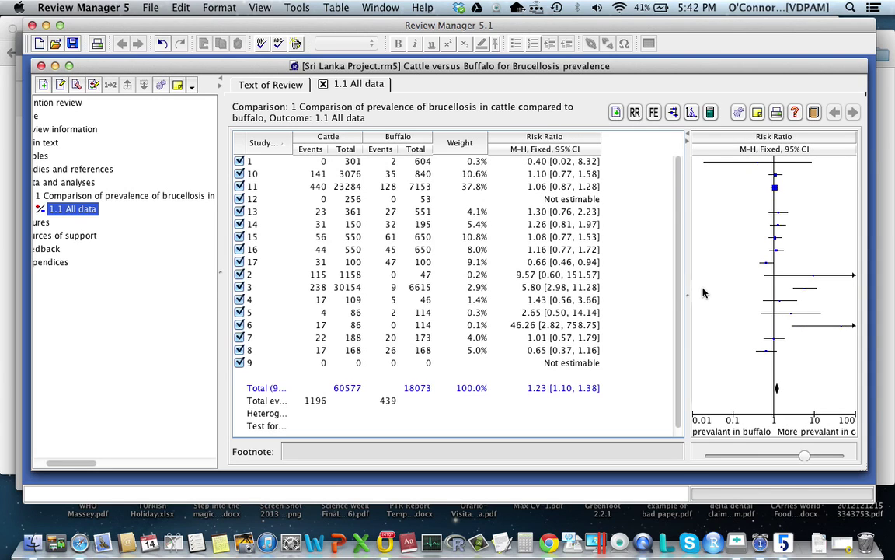
pyautogui.moveTo(687, 295); pyautogui.dragTo(609, 296)
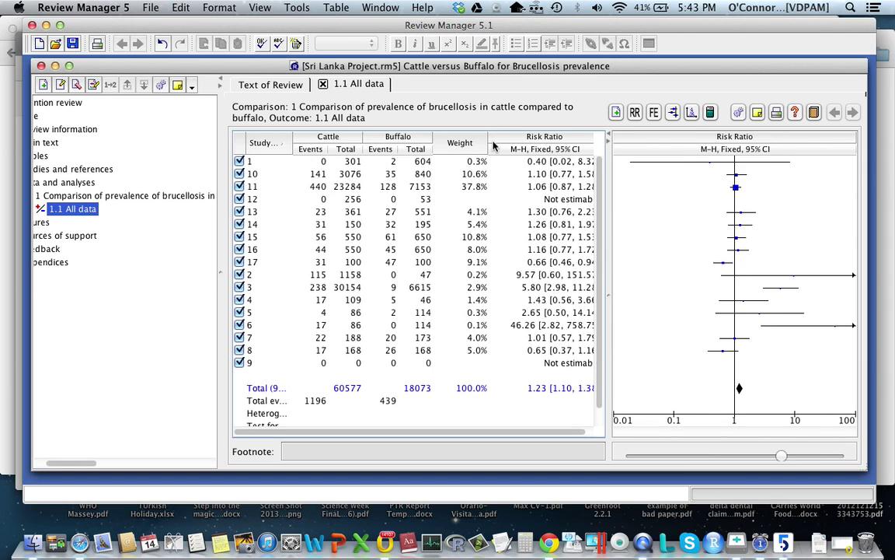
pyautogui.moveTo(488, 137); pyautogui.dragTo(470, 138)
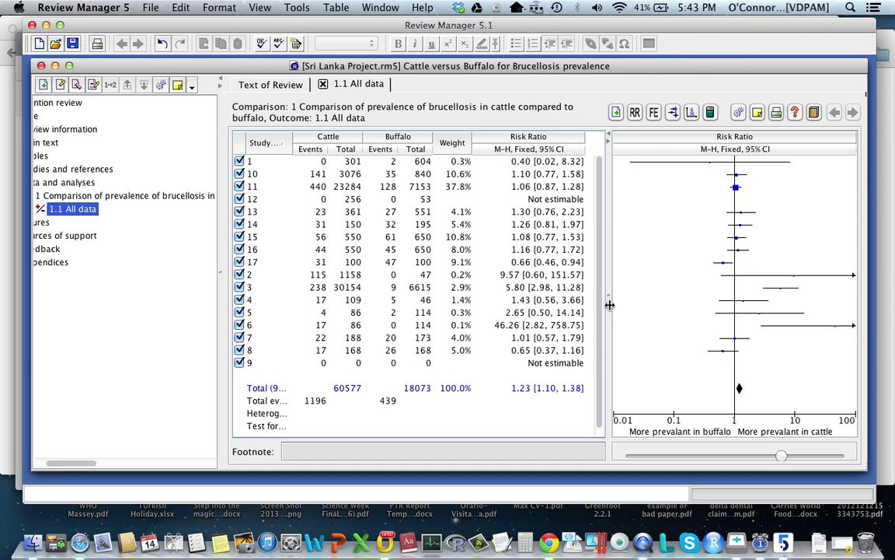
pyautogui.moveTo(609, 295); pyautogui.dragTo(488, 296)
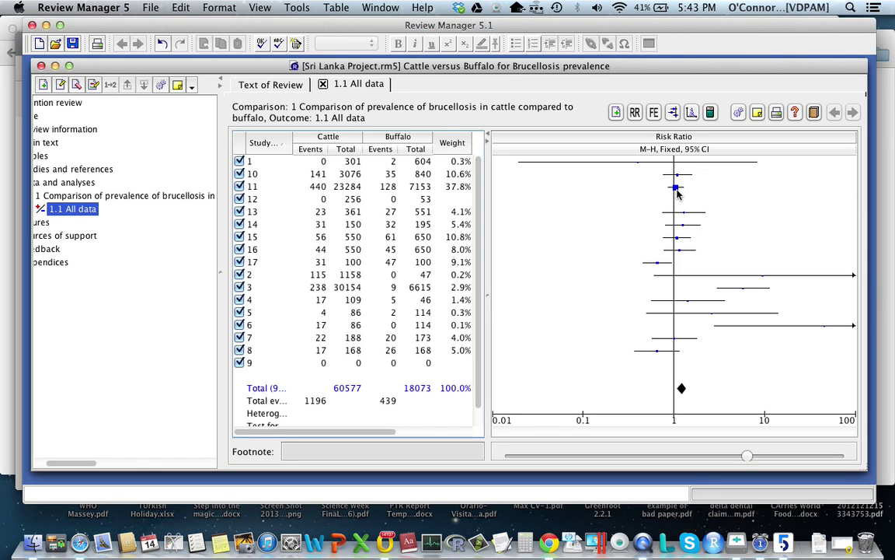
# Step: Move the table/plot splitter right so the risk ratio values show beside the plot
pyautogui.moveTo(487, 295); pyautogui.dragTo(565, 303)
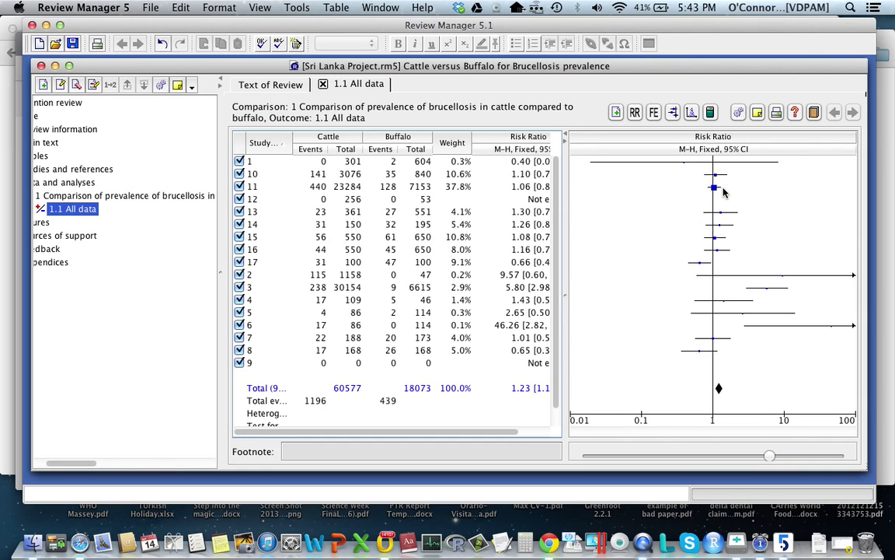
pyautogui.moveTo(565, 296); pyautogui.dragTo(591, 293)
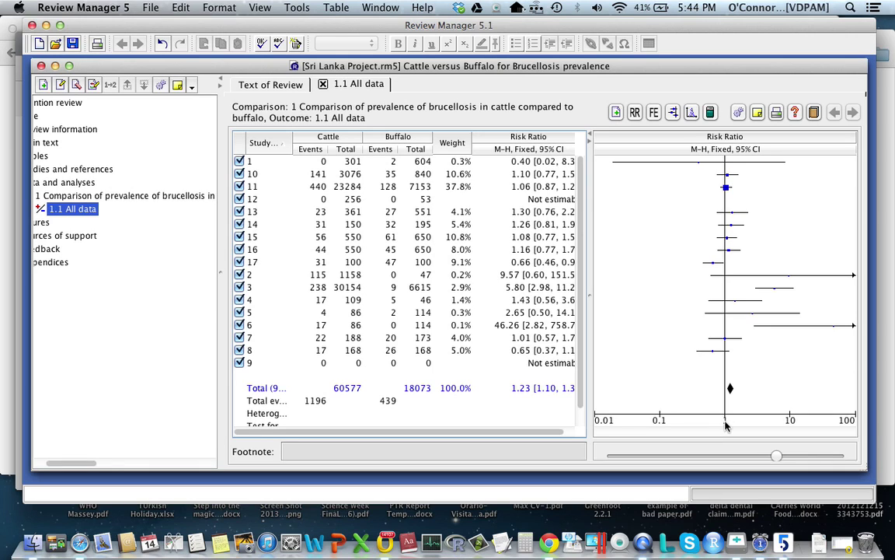
# Step: Cycle the effect measure through RD, OR and RR, ending on risk difference
pyautogui.click(635, 113)
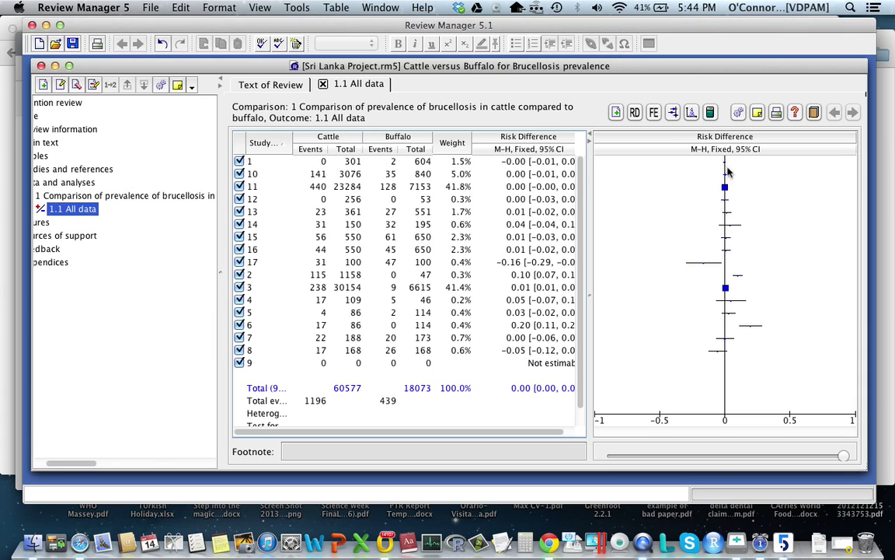
pyautogui.click(635, 113)
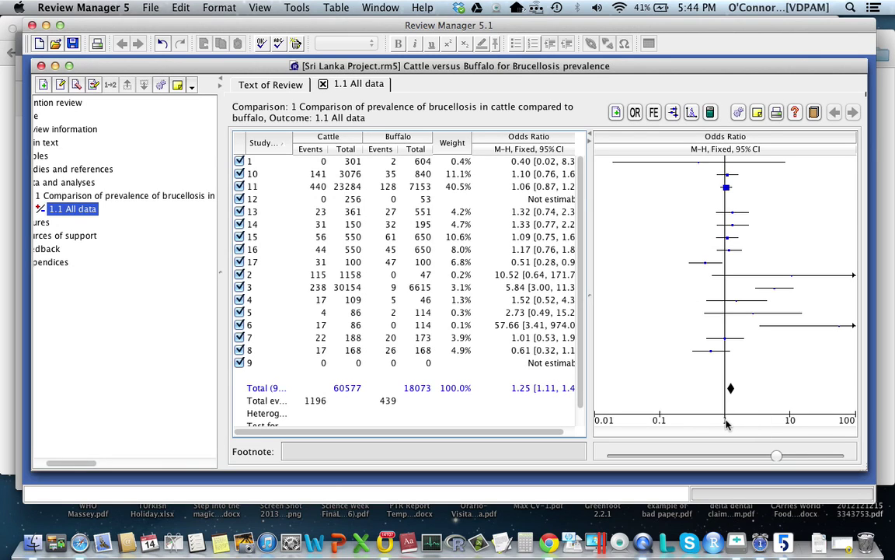
pyautogui.click(636, 114)
pyautogui.click(636, 114)
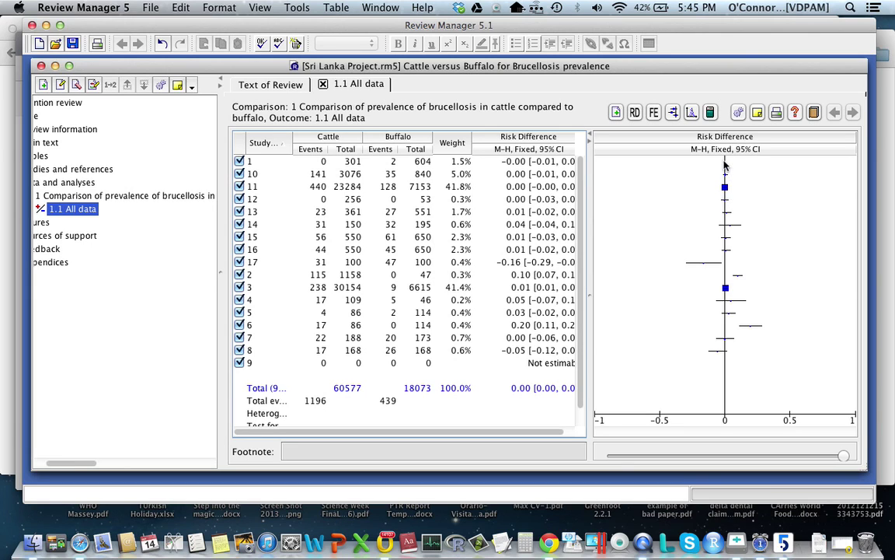
# Step: Cycle the effect measure via odds ratio to risk ratio, pooling to 1.23
pyautogui.click(635, 114)
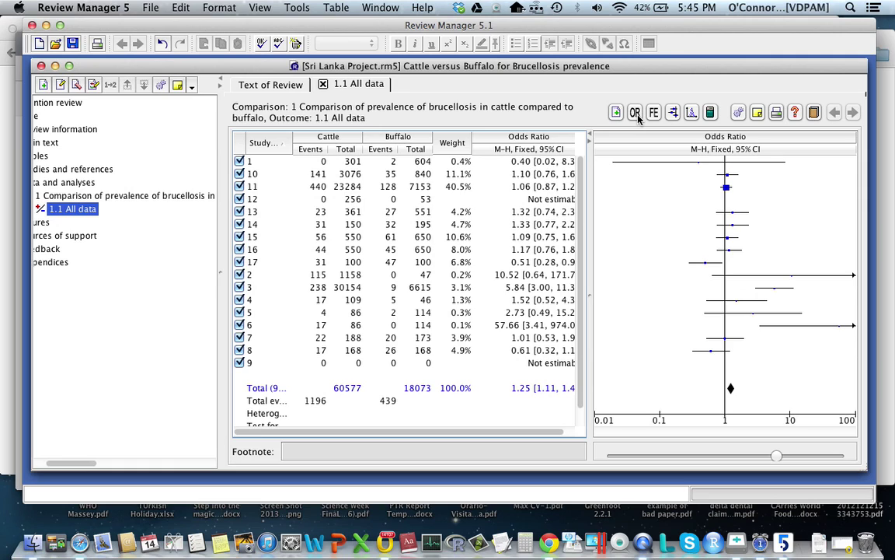
pyautogui.click(635, 114)
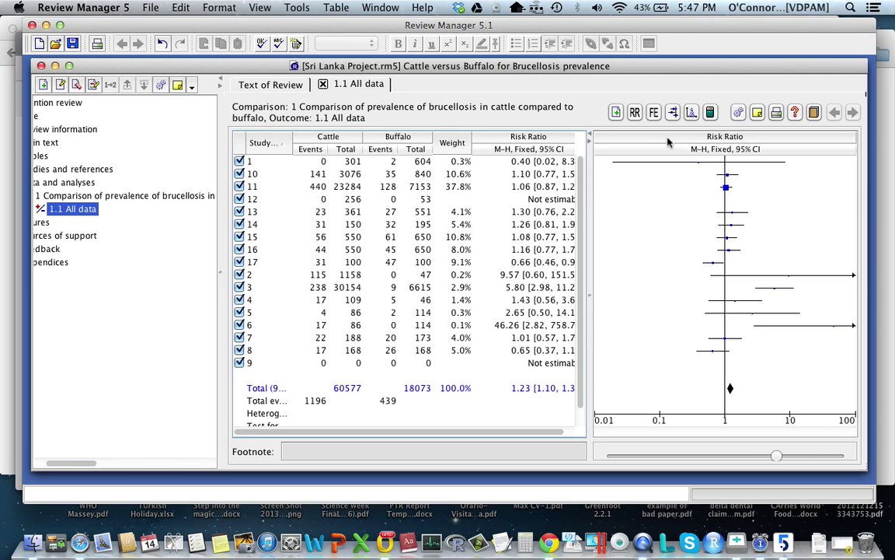
# Step: Toggle the effect measure from RR to risk difference, pooling to 0.00
pyautogui.click(635, 113)
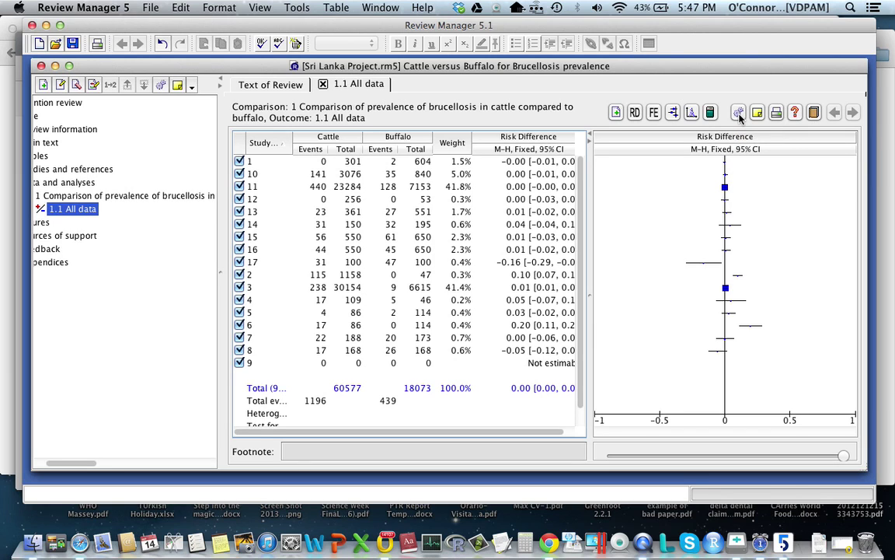
# Step: Change the forest plot scale from 1.00 to 0.5 on the Properties Graph tab
pyautogui.click(741, 115)
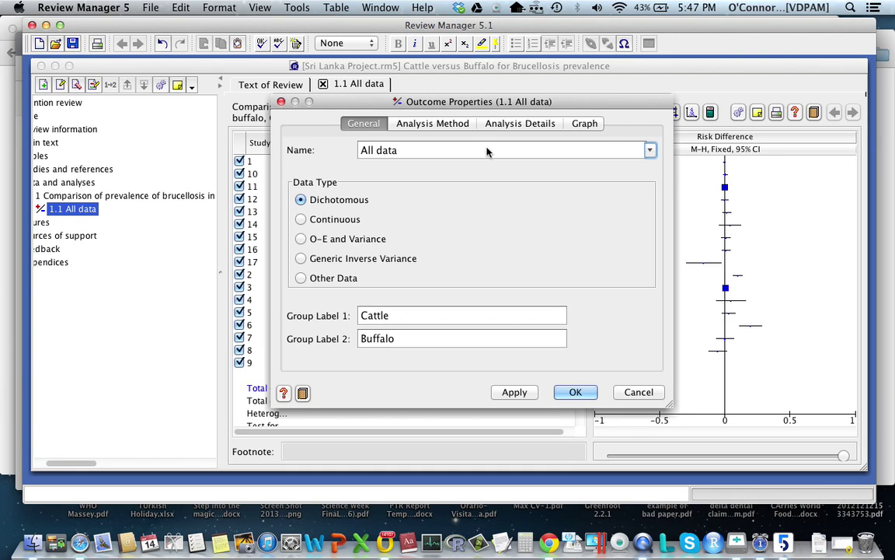
pyautogui.click(433, 123)
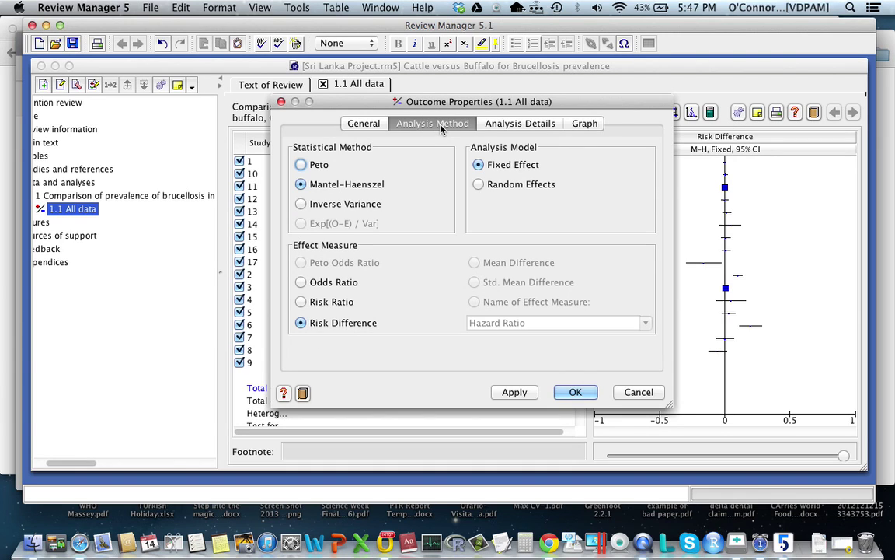
pyautogui.click(519, 125)
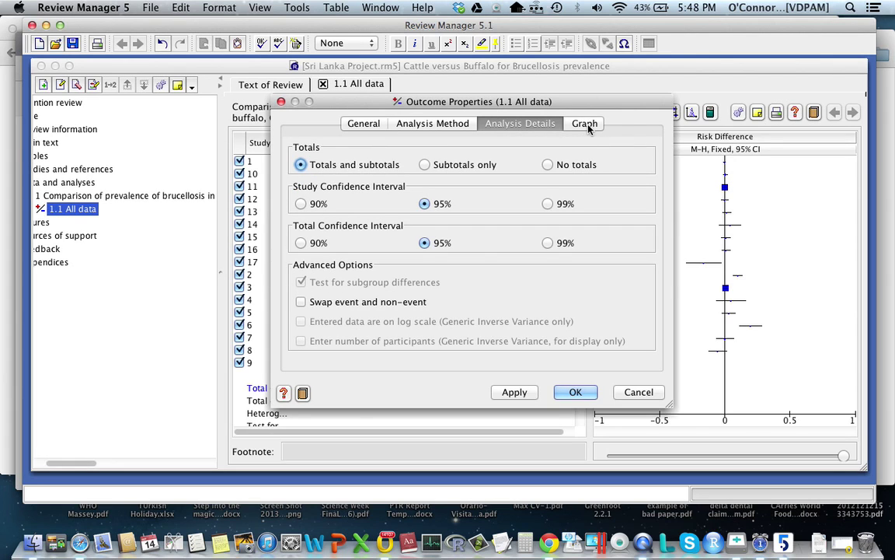
pyautogui.click(587, 126)
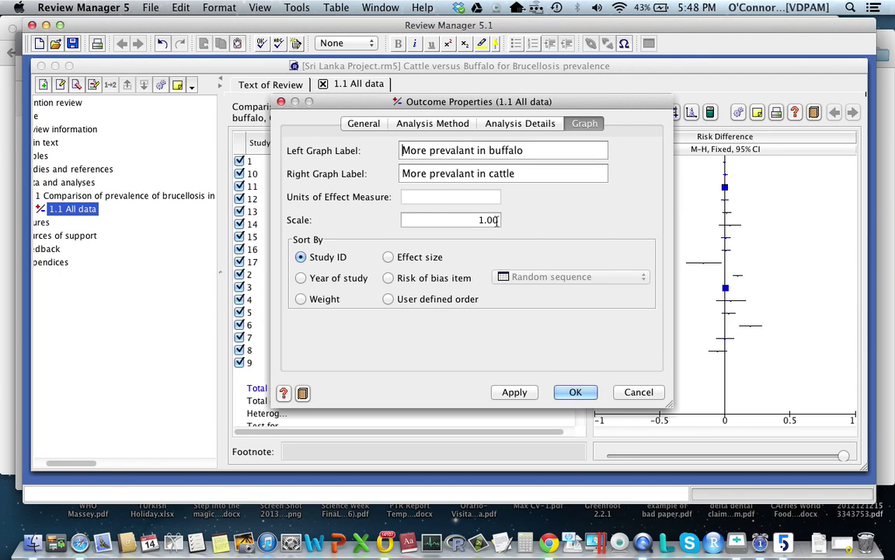
pyautogui.moveTo(497, 221); pyautogui.dragTo(479, 220)
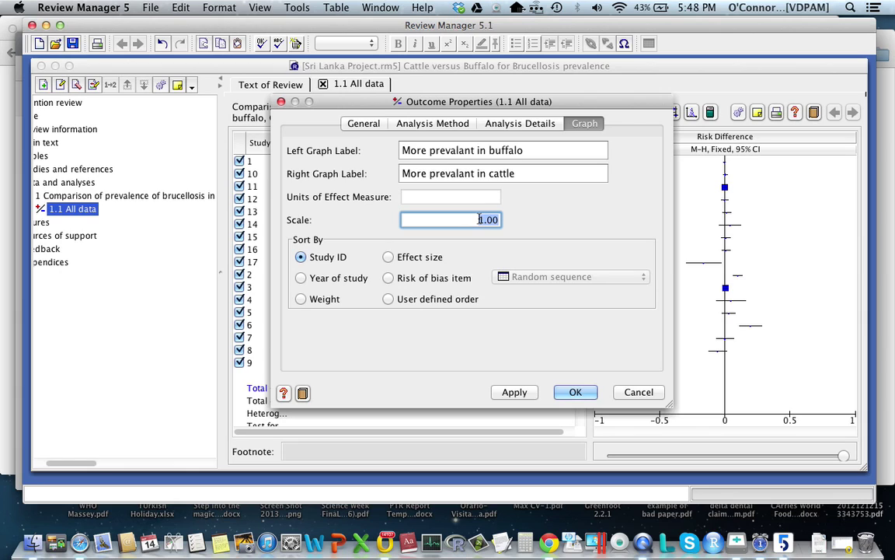
pyautogui.press('BackSpace')
pyautogui.write('0')
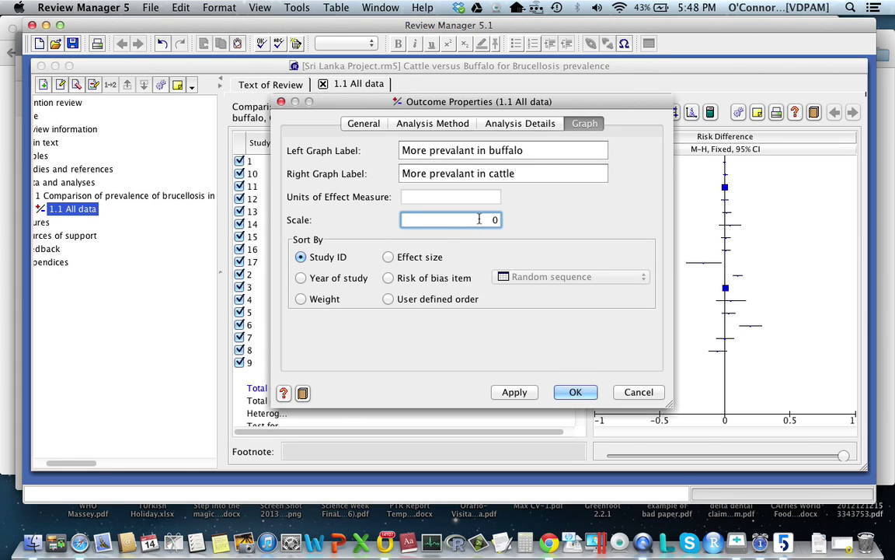
pyautogui.write('.5')
pyautogui.click(575, 392)
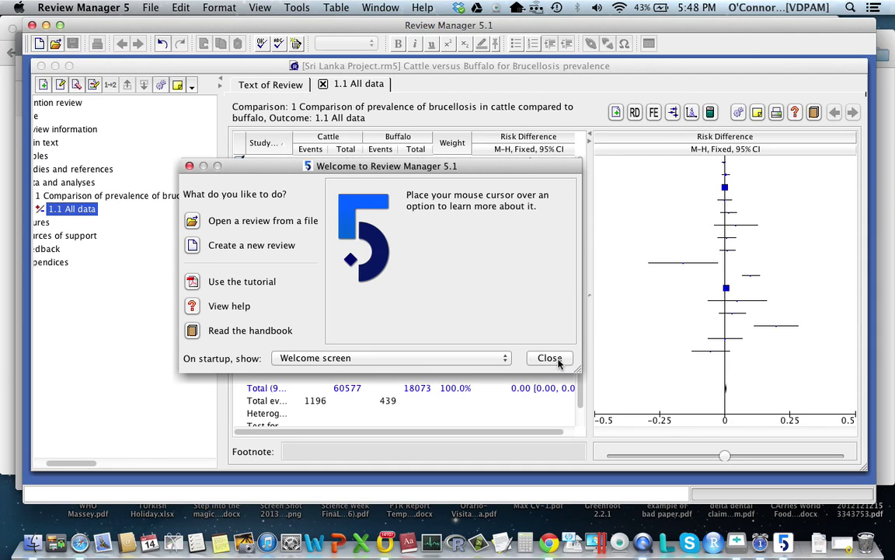
# Step: Dismiss the Welcome dialog and close the Vaccination review window
pyautogui.click(556, 360)
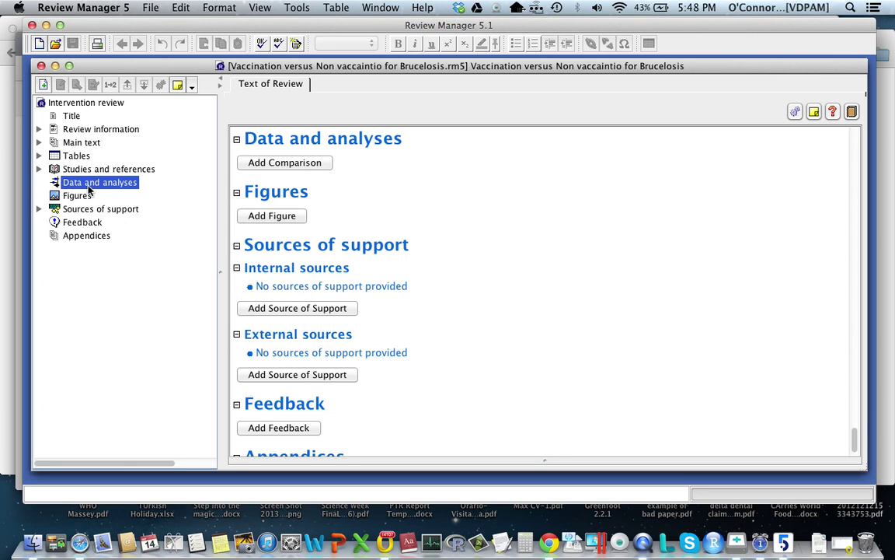
pyautogui.click(41, 66)
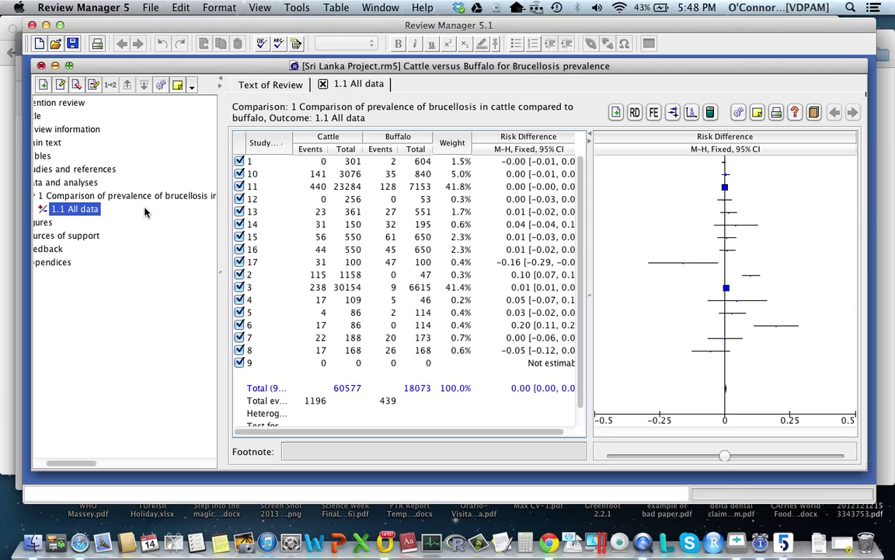
pyautogui.hscroll(-5, 145, 212)
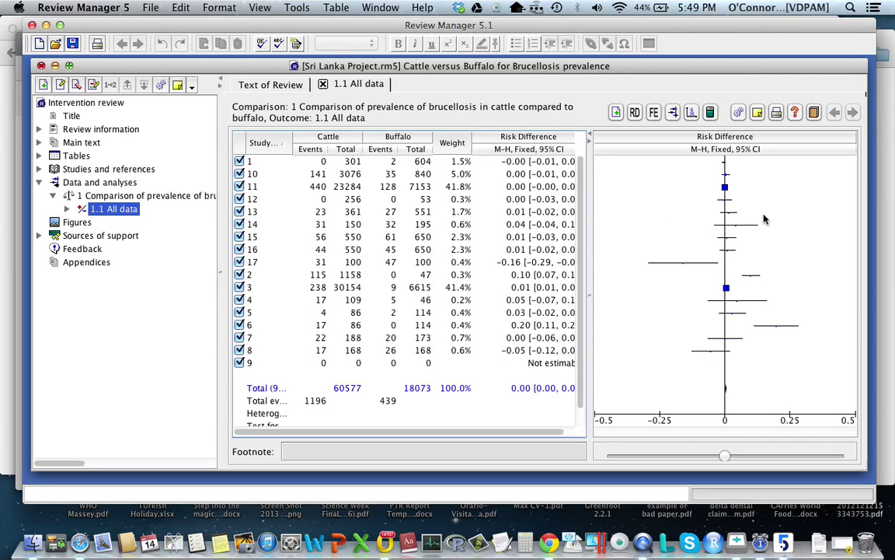
pyautogui.click(738, 112)
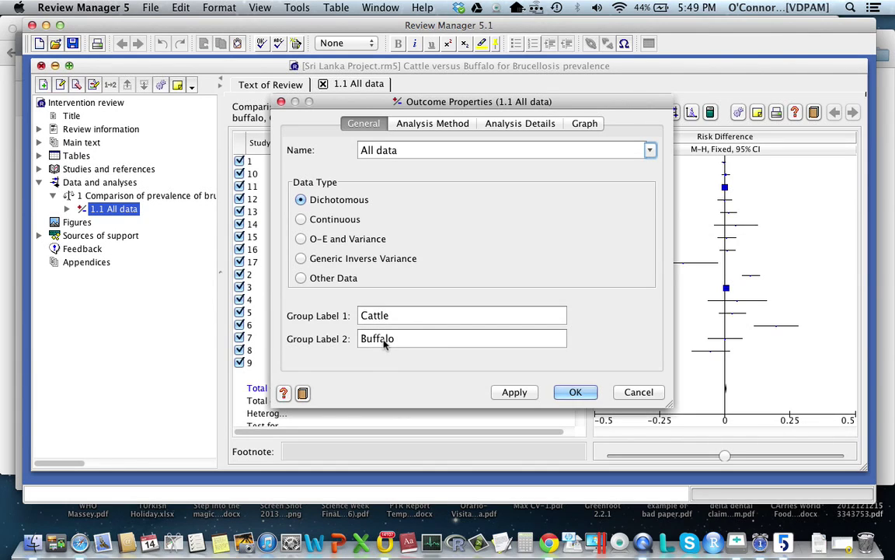
pyautogui.click(586, 124)
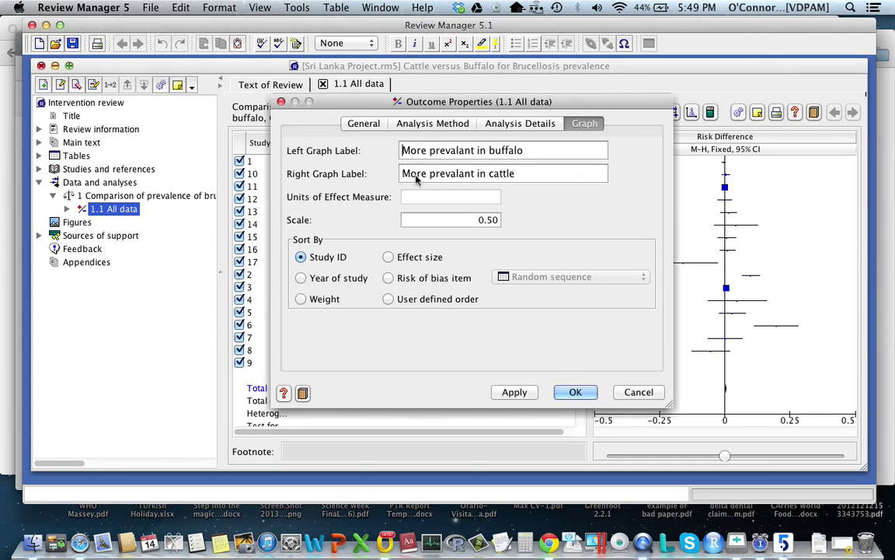
pyautogui.click(576, 392)
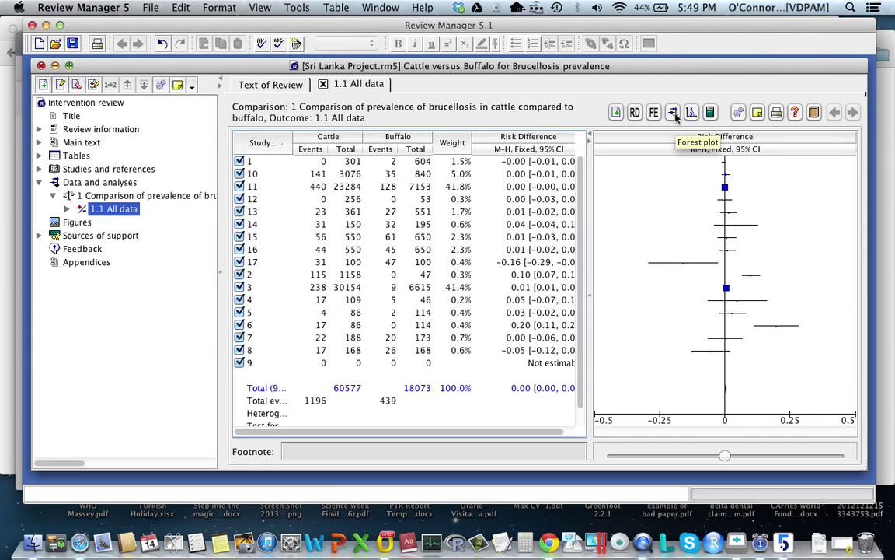
# Step: Open the Forest plot preview window for 1.1 All data and reposition it
pyautogui.click(710, 112)
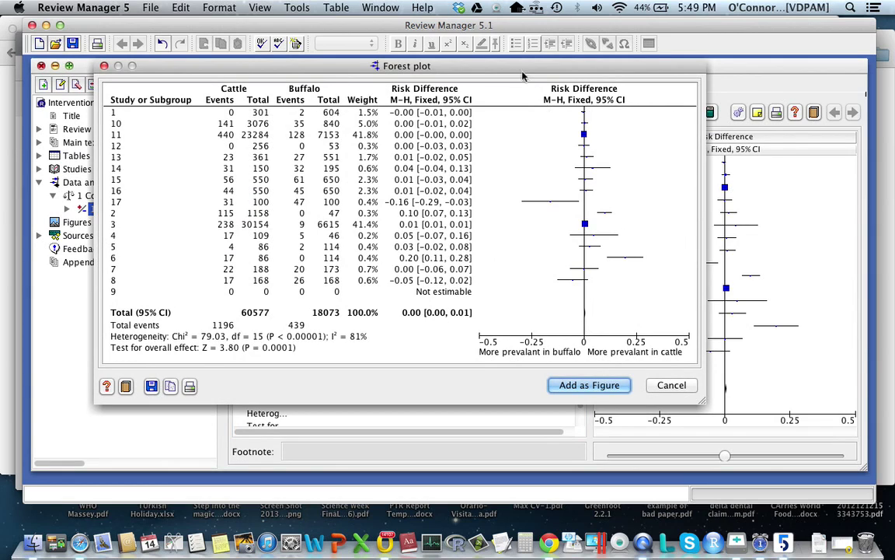
pyautogui.moveTo(526, 65); pyautogui.dragTo(550, 116)
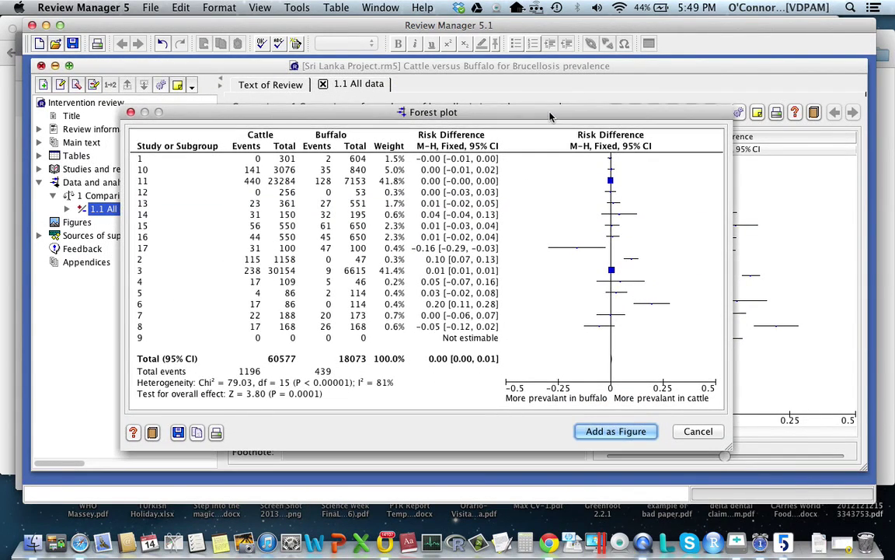